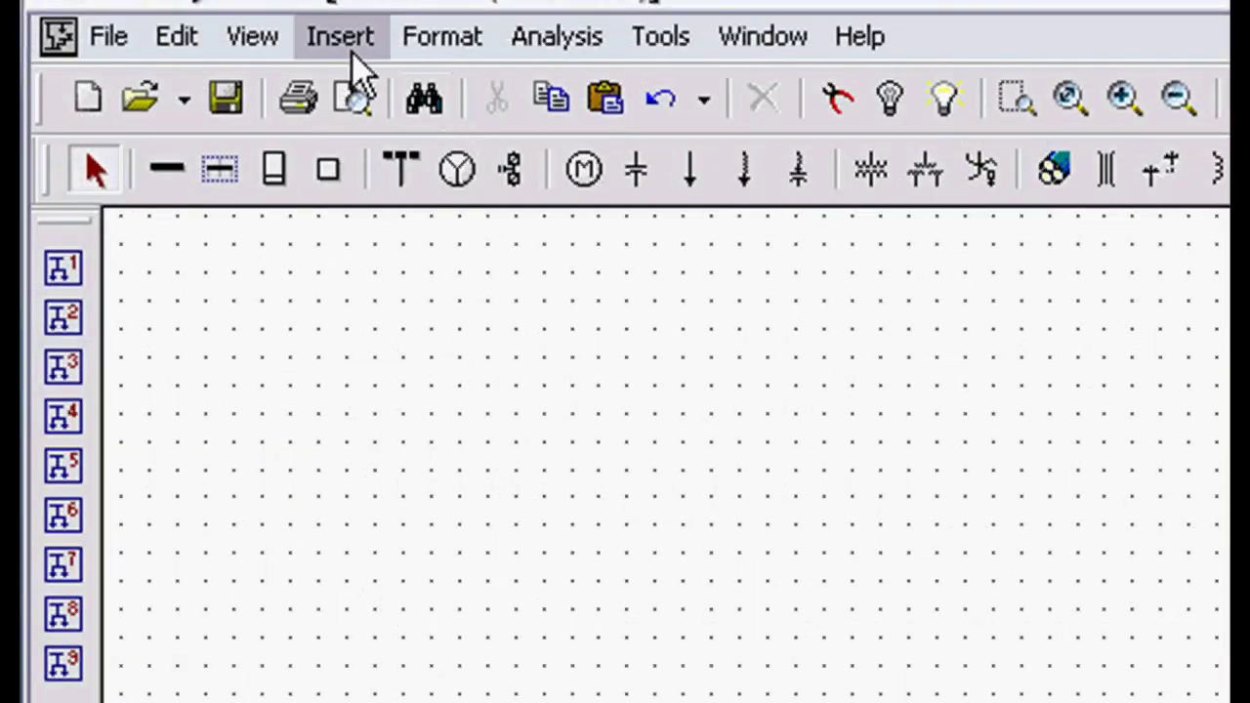
Step: Open Insert Subsystem from the Insert menu and select the 1000 kVA Unit Sub template
{"action": "left_click", "coordinate": [337, 44]}
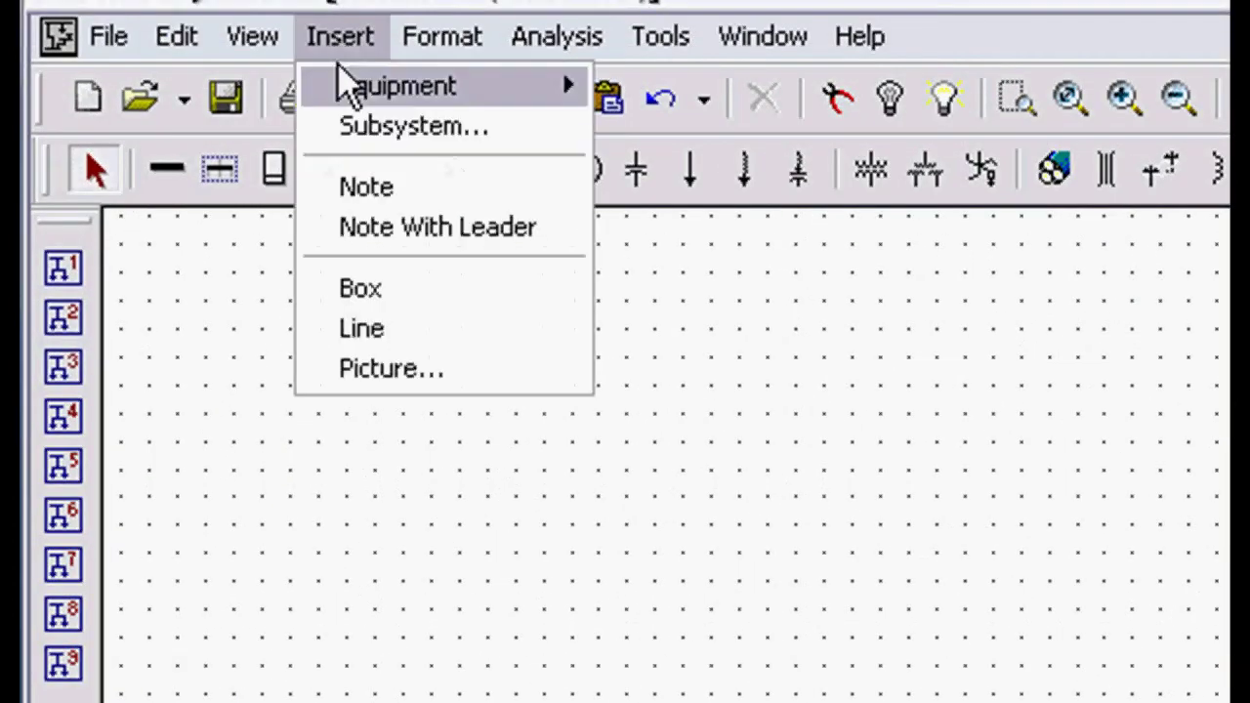
{"action": "left_click", "coordinate": [372, 128]}
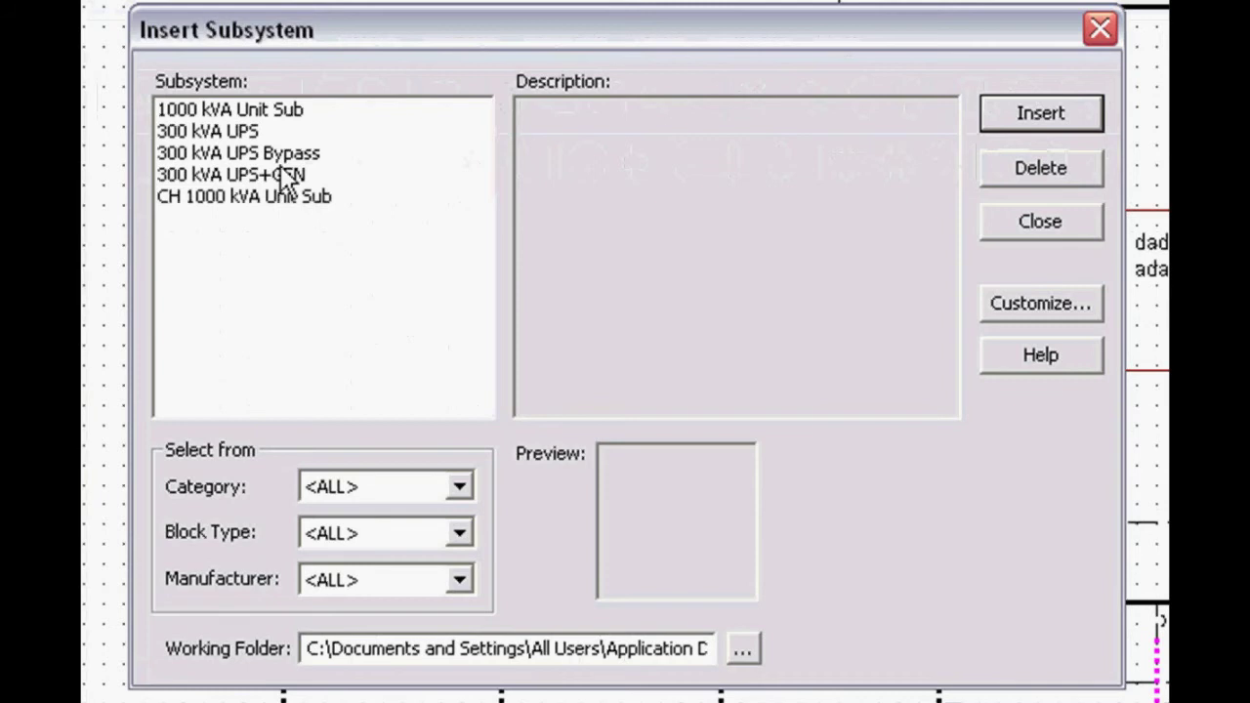
{"action": "left_click", "coordinate": [259, 109]}
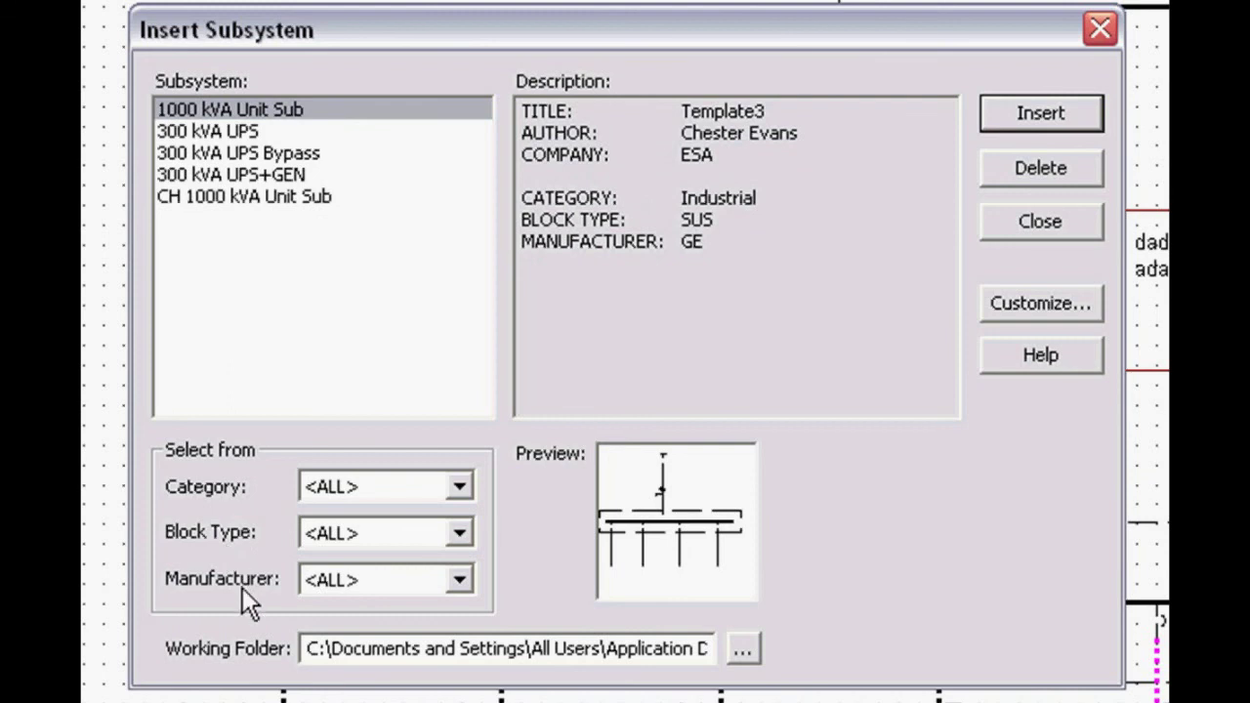
Step: Keep Category, Block Type and Manufacturer filters at <ALL>, then open the Customize Subsystem Toolbar
{"action": "left_click", "coordinate": [459, 485]}
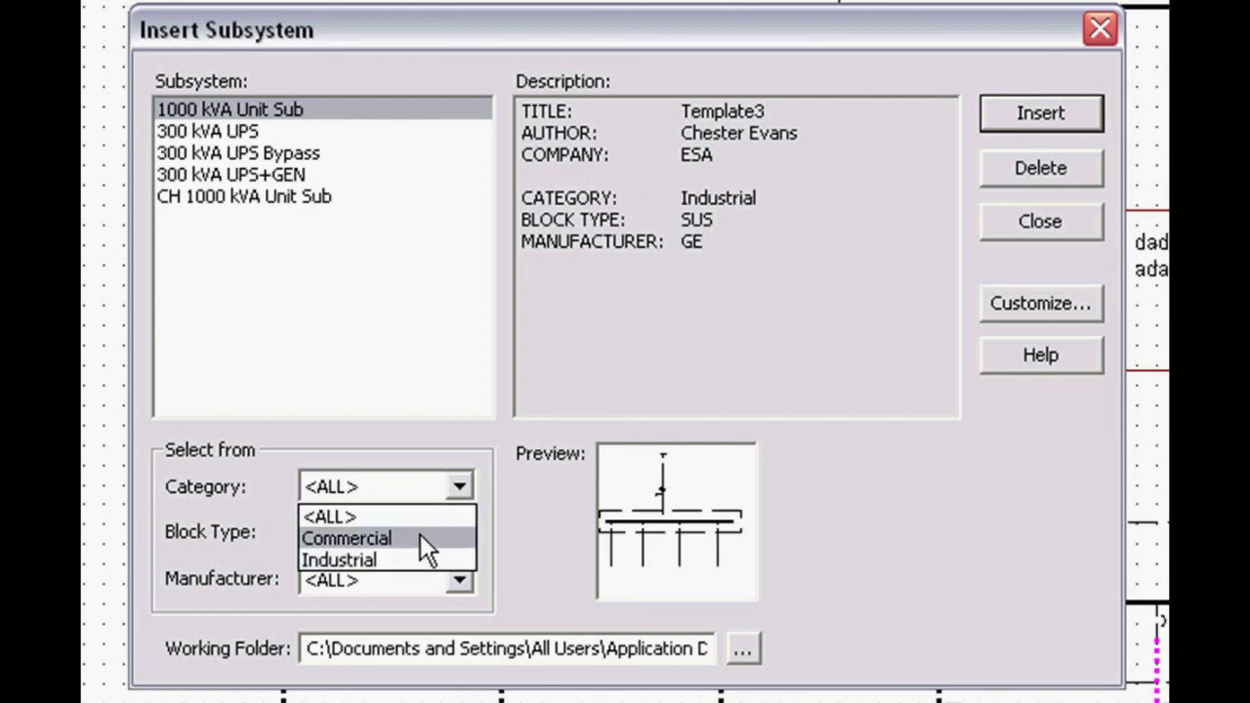
{"action": "left_click", "coordinate": [328, 516]}
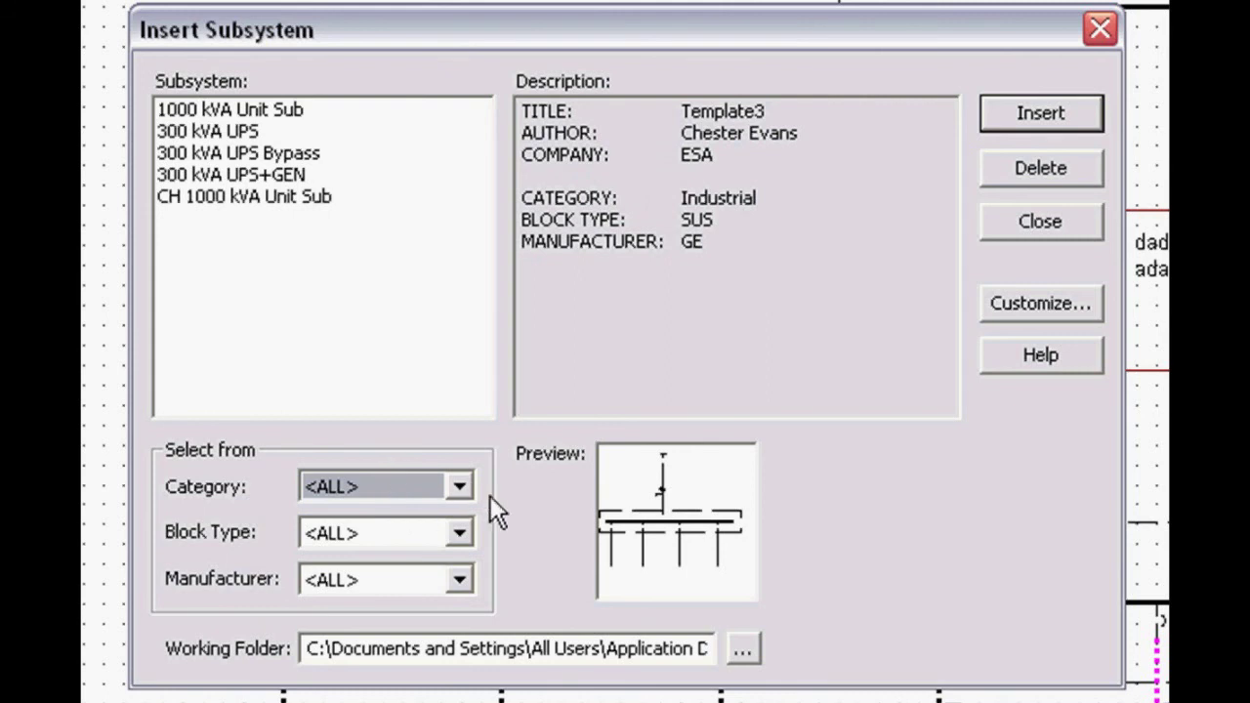
{"action": "left_click", "coordinate": [467, 535]}
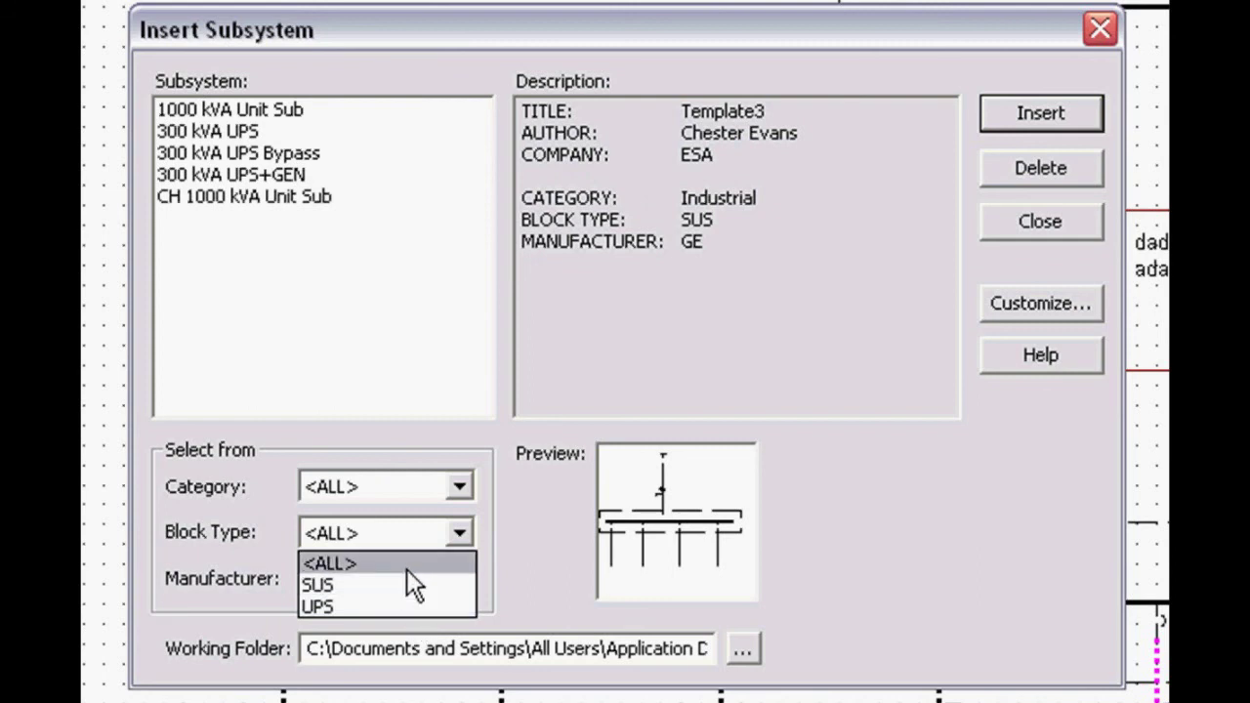
{"action": "left_click", "coordinate": [407, 566]}
{"action": "left_click", "coordinate": [459, 582]}
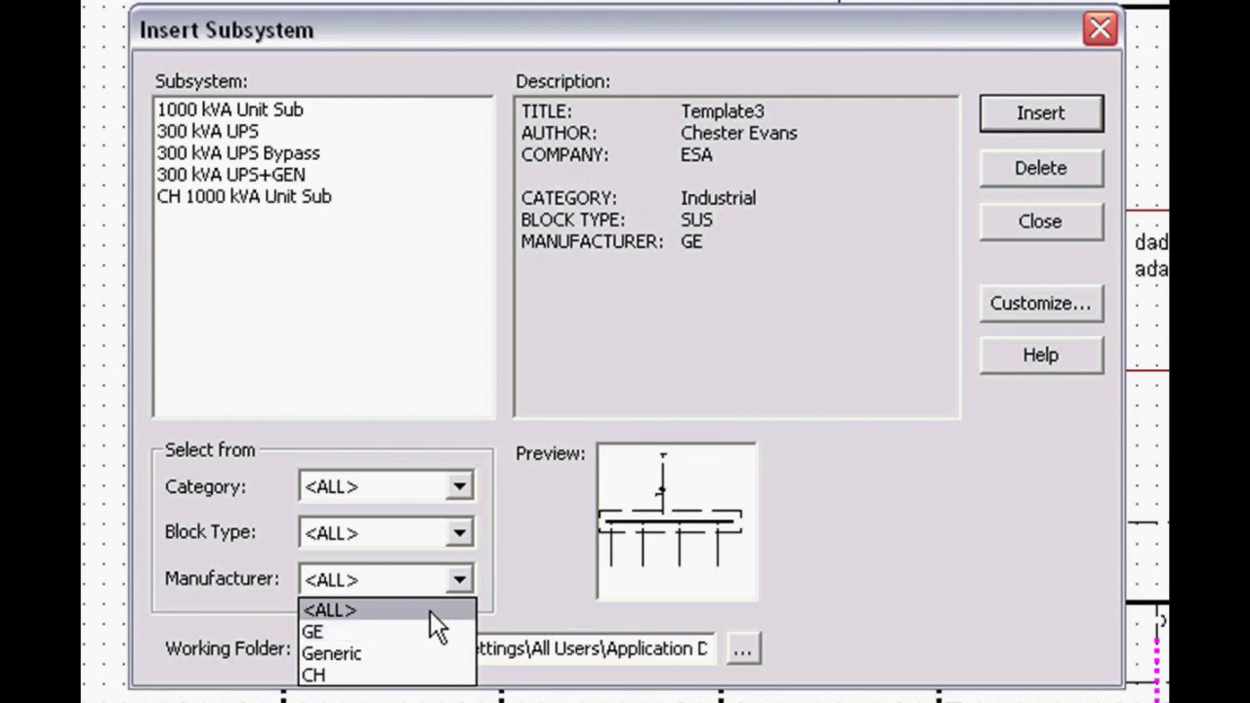
{"action": "left_click", "coordinate": [430, 610]}
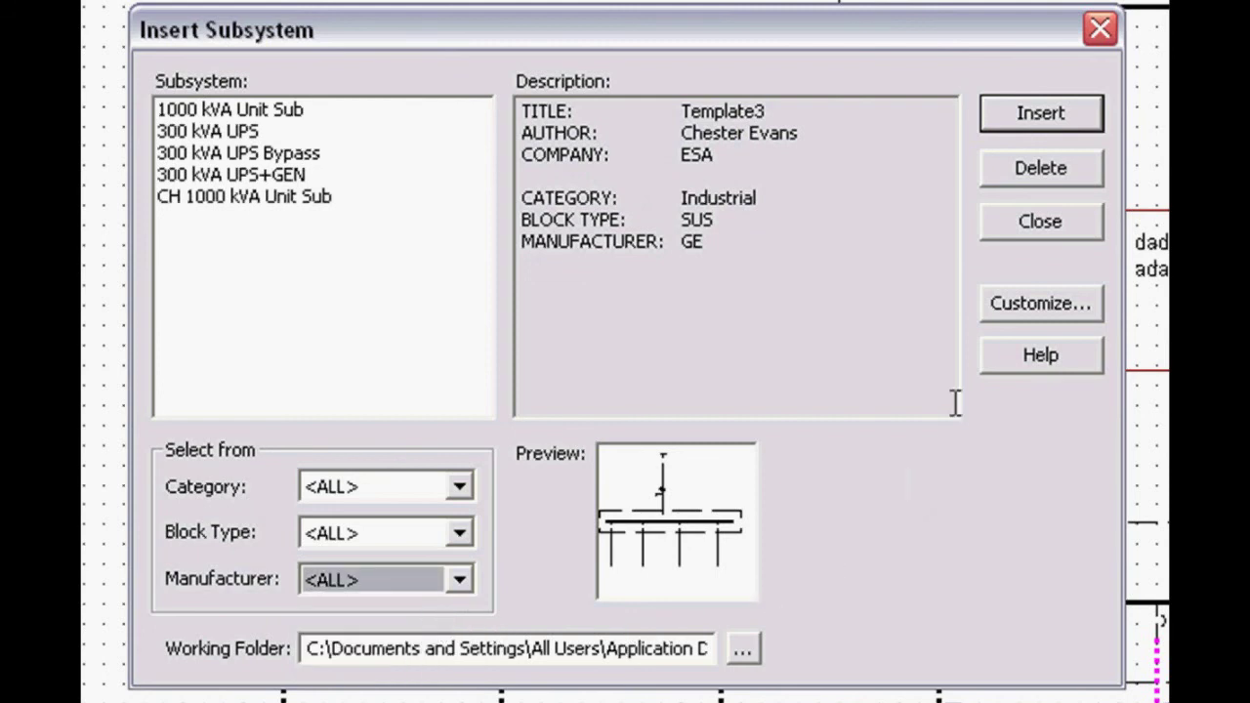
{"action": "left_click", "coordinate": [1011, 305]}
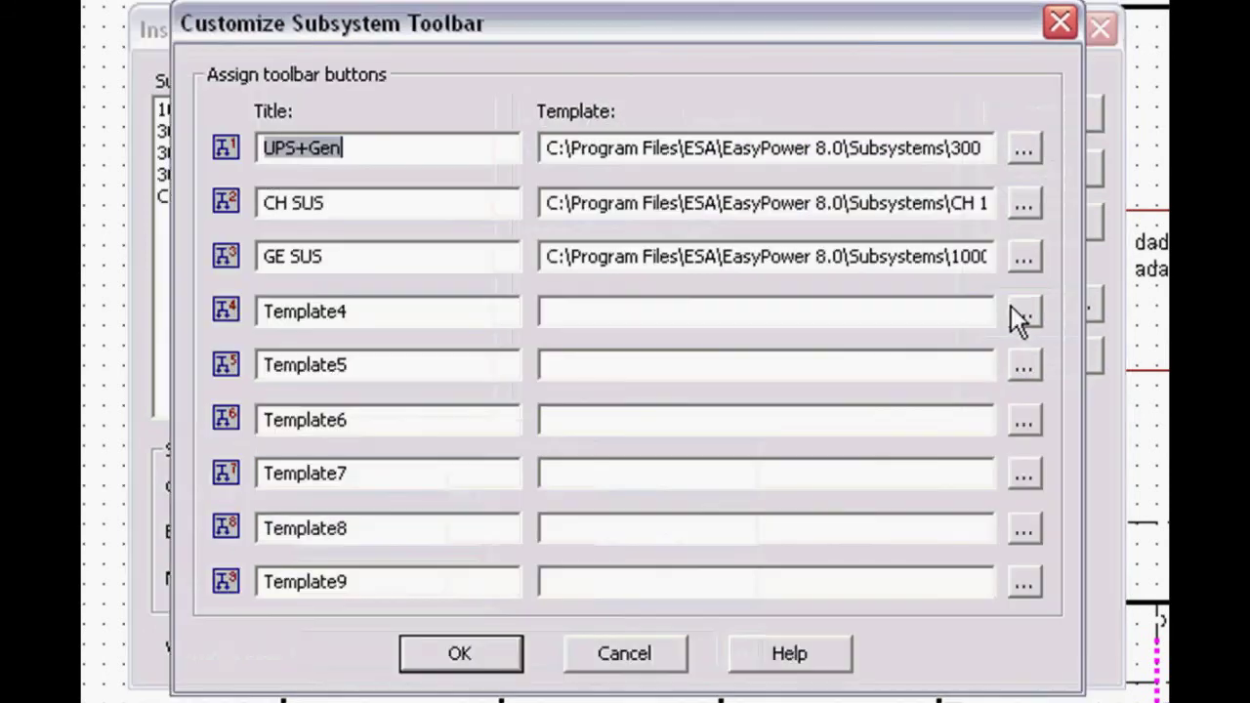
Step: Cancel the Customize Subsystem Toolbar and close the Insert Subsystem dialog without changes
{"action": "left_click", "coordinate": [649, 668]}
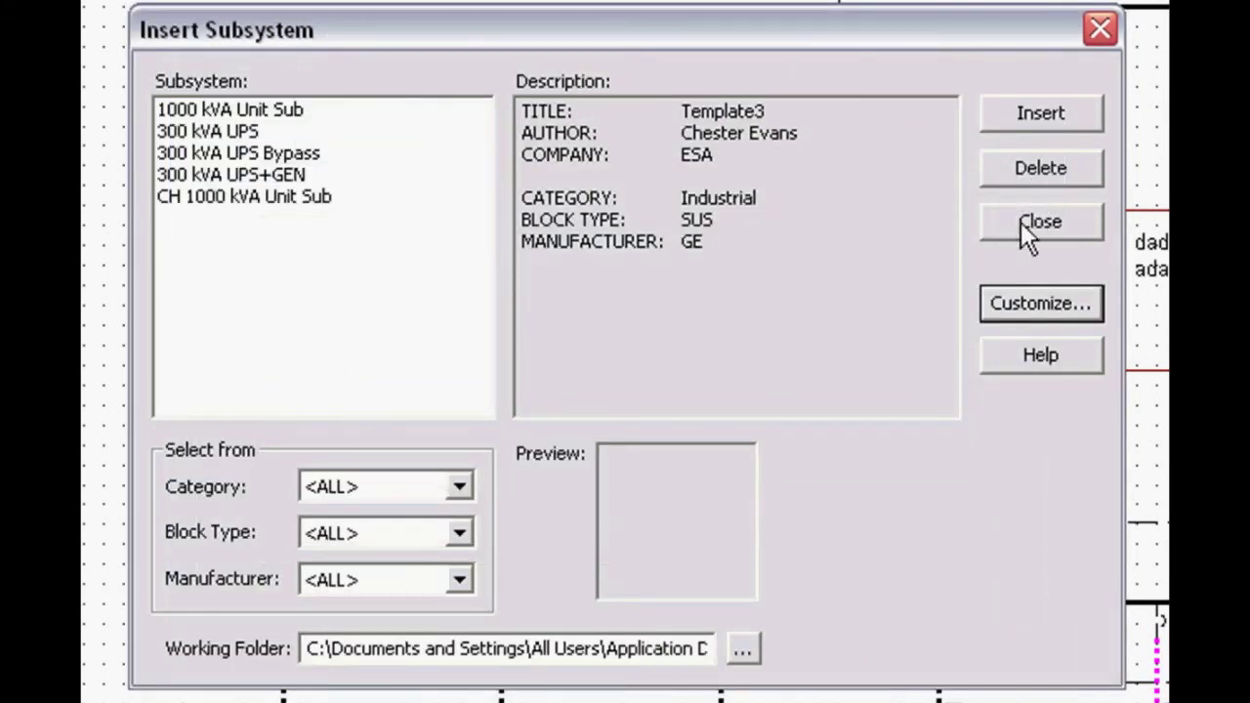
{"action": "left_click", "coordinate": [1021, 222]}
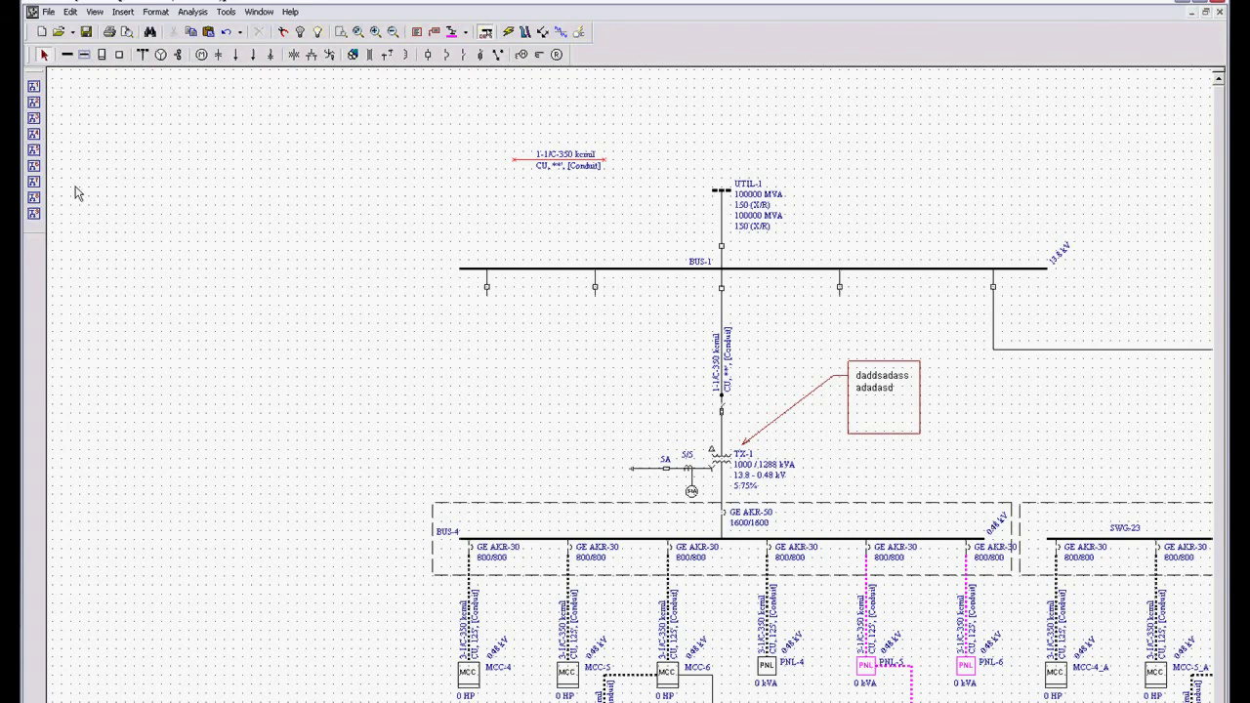
Step: Place the GE SUS unit substation (BUS-1_A, 1 MVA TX-1_B, BUS-3) left of the existing system
{"action": "left_click", "coordinate": [35, 118]}
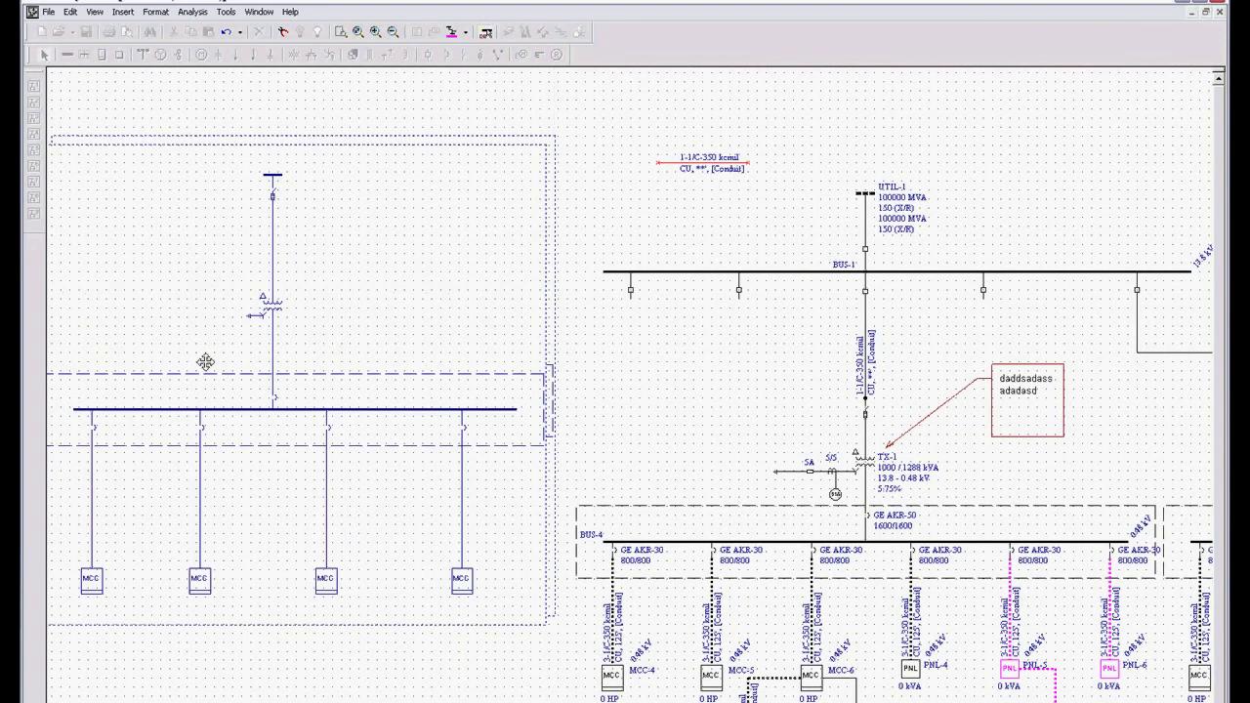
{"action": "left_click", "coordinate": [215, 501]}
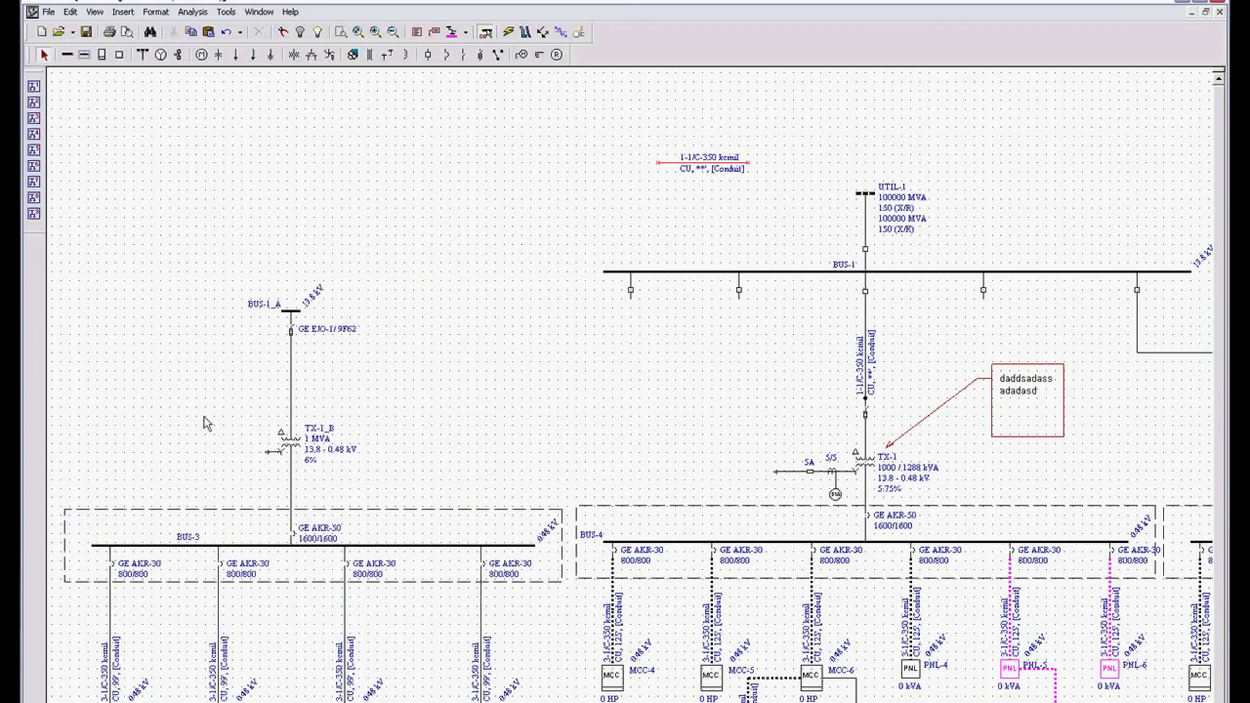
{"action": "scroll", "coordinate": [245, 427], "scroll_direction": "up", "scroll_amount": 2}
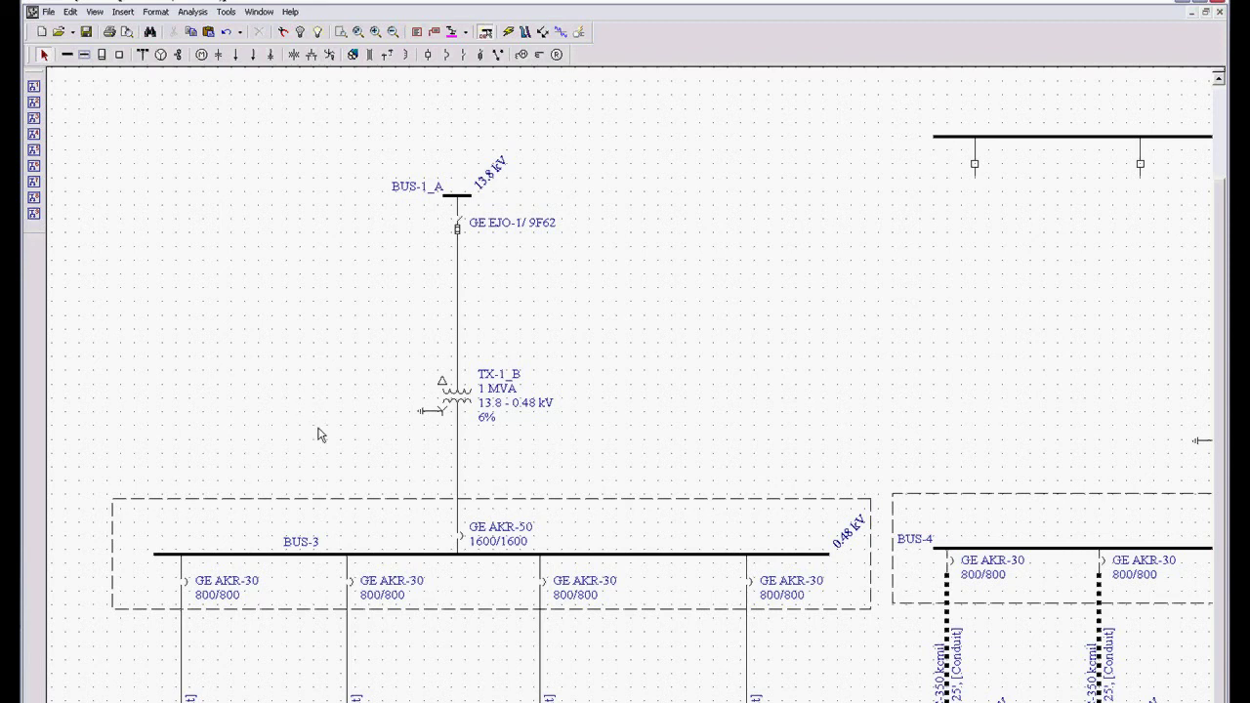
{"action": "left_click_drag", "start_coordinate": [321, 433], "coordinate": [327, 396]}
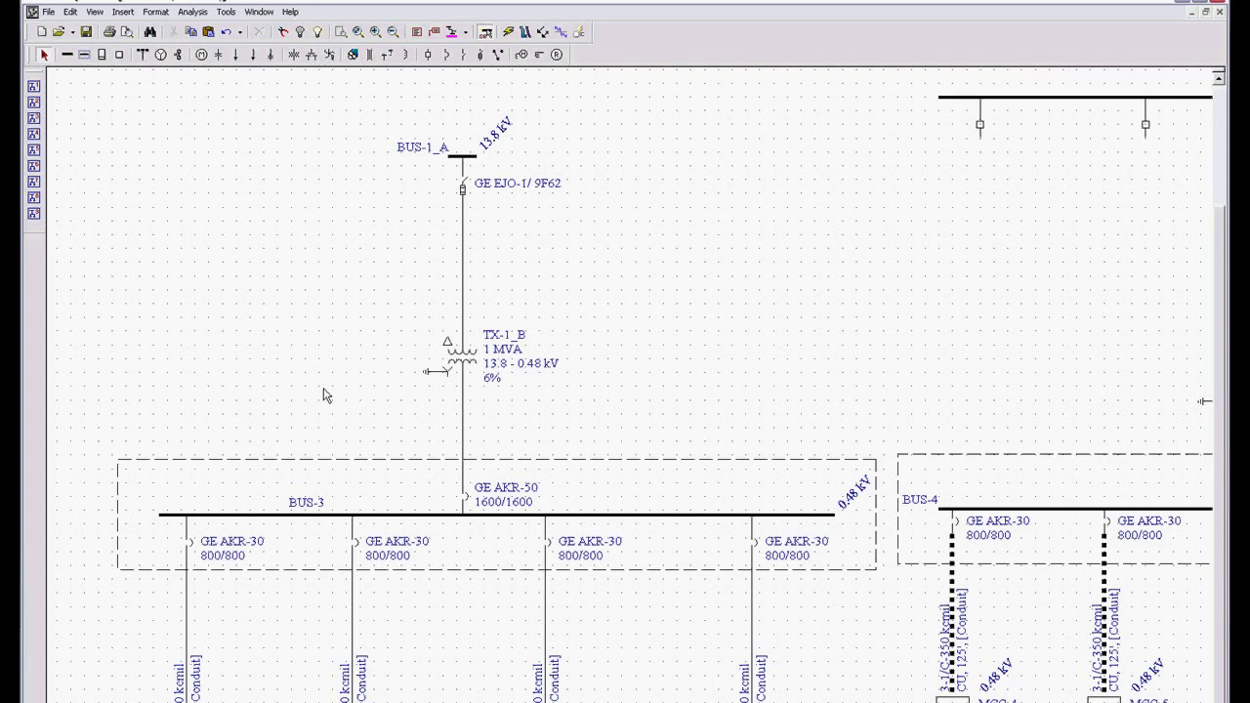
{"action": "left_click_drag", "start_coordinate": [221, 261], "coordinate": [764, 437]}
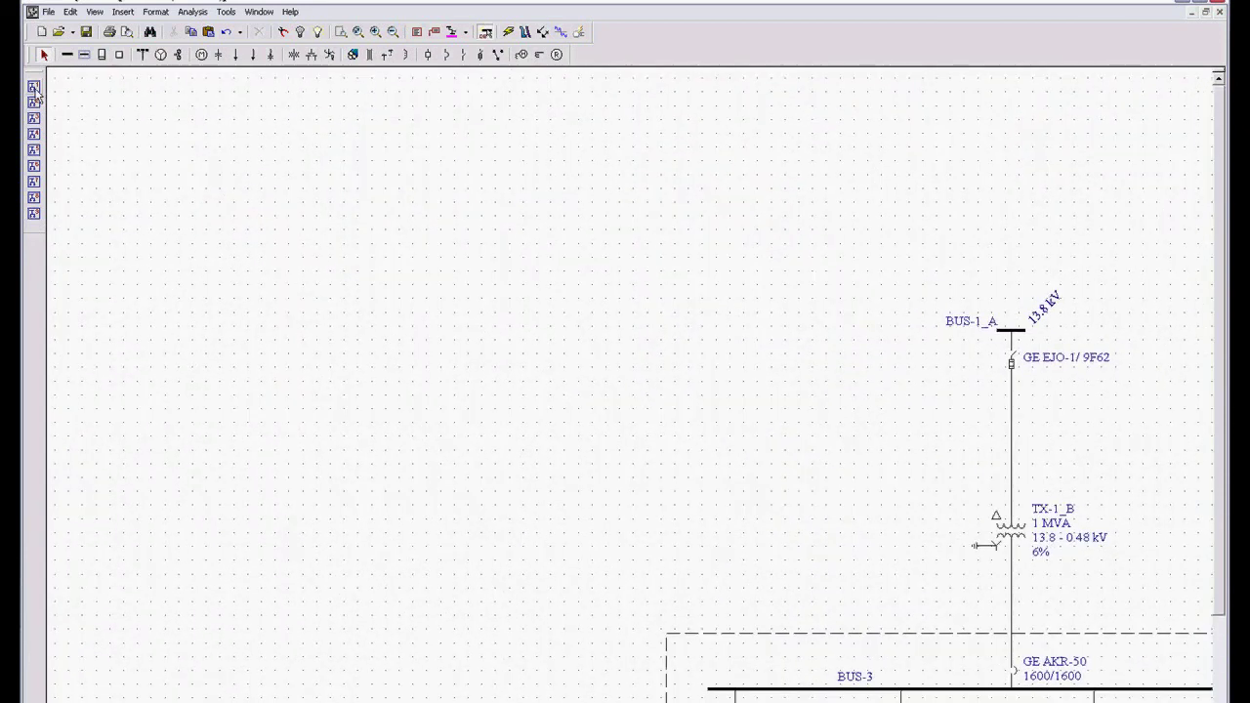
Step: Insert the UPS+Gen subsystem (UPS-1, 0.5 MVA GEN-1, ATS-1, CRITICAL LOAD) beside the substation
{"action": "left_click_drag", "start_coordinate": [34, 87], "coordinate": [196, 342]}
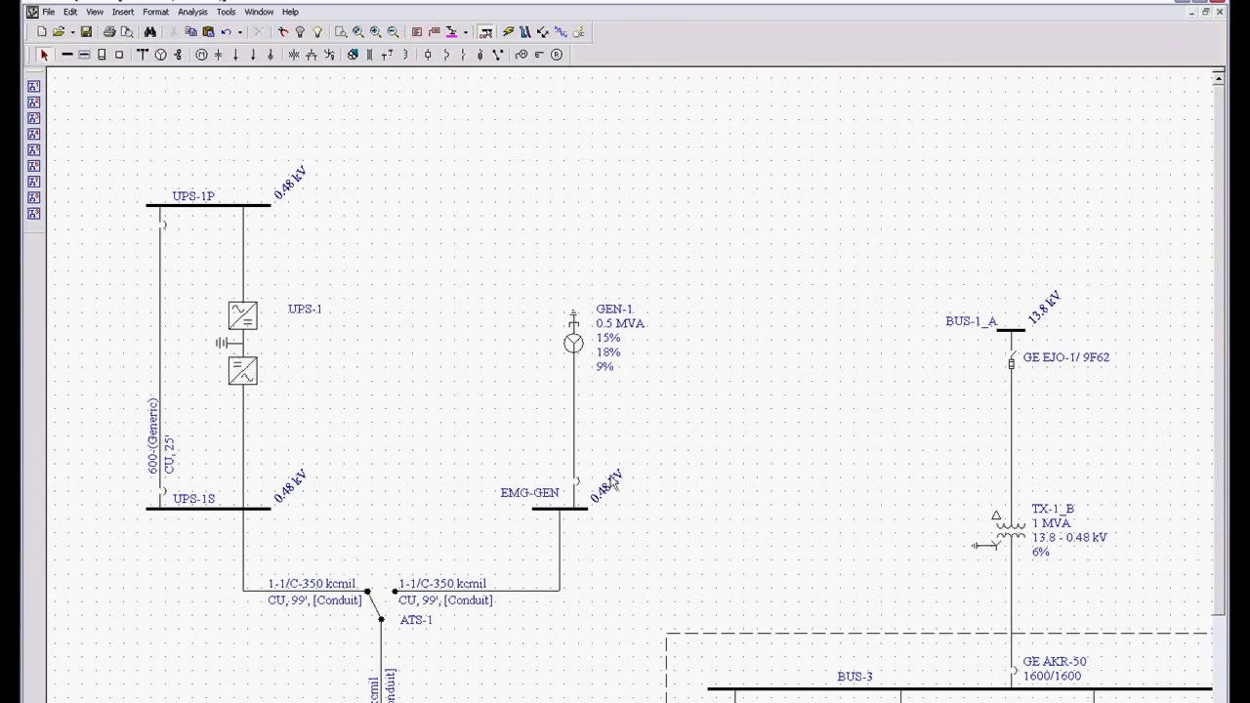
{"action": "scroll", "coordinate": [491, 661], "scroll_direction": "down", "scroll_amount": 3}
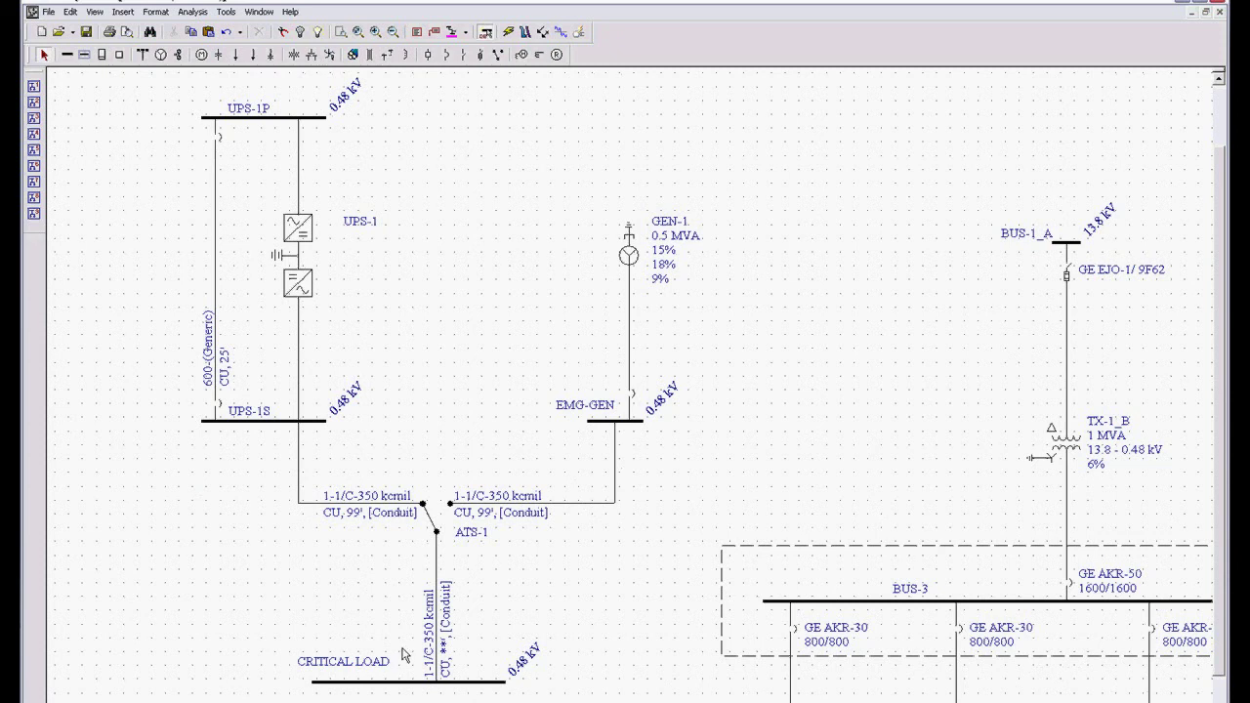
{"action": "scroll", "coordinate": [404, 654], "scroll_direction": "up", "scroll_amount": 1}
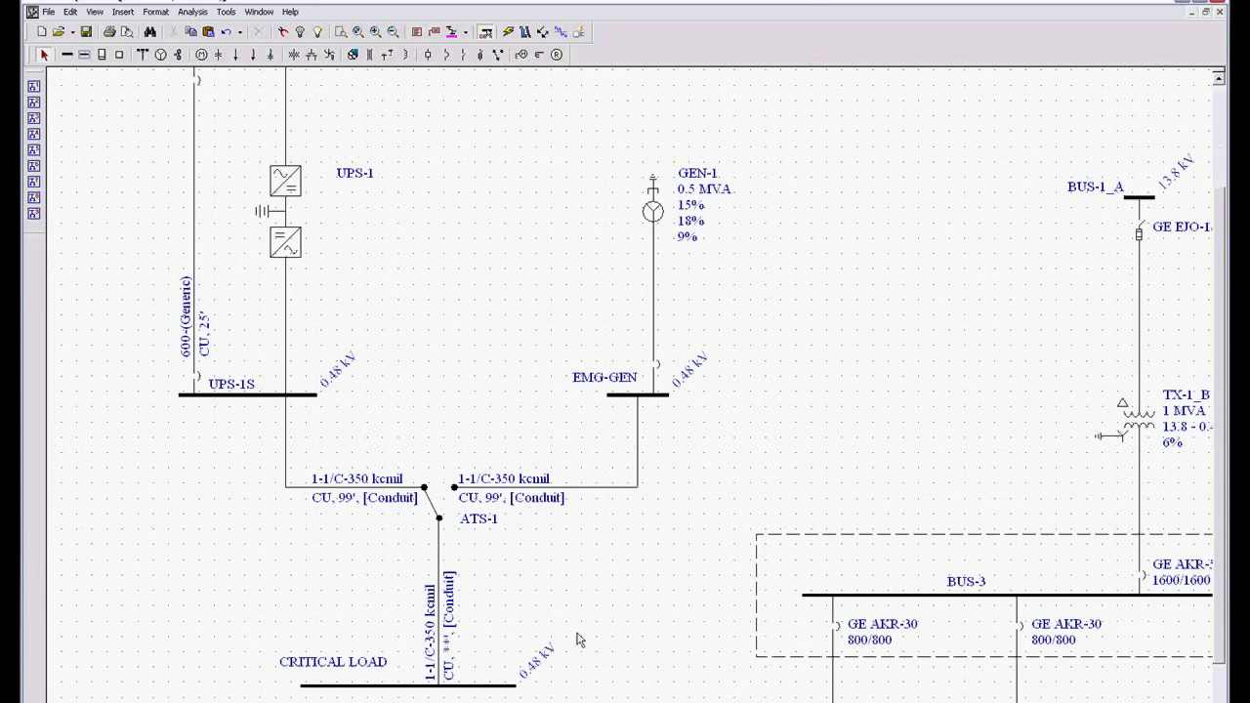
{"action": "scroll", "coordinate": [577, 639], "scroll_direction": "down", "scroll_amount": 3}
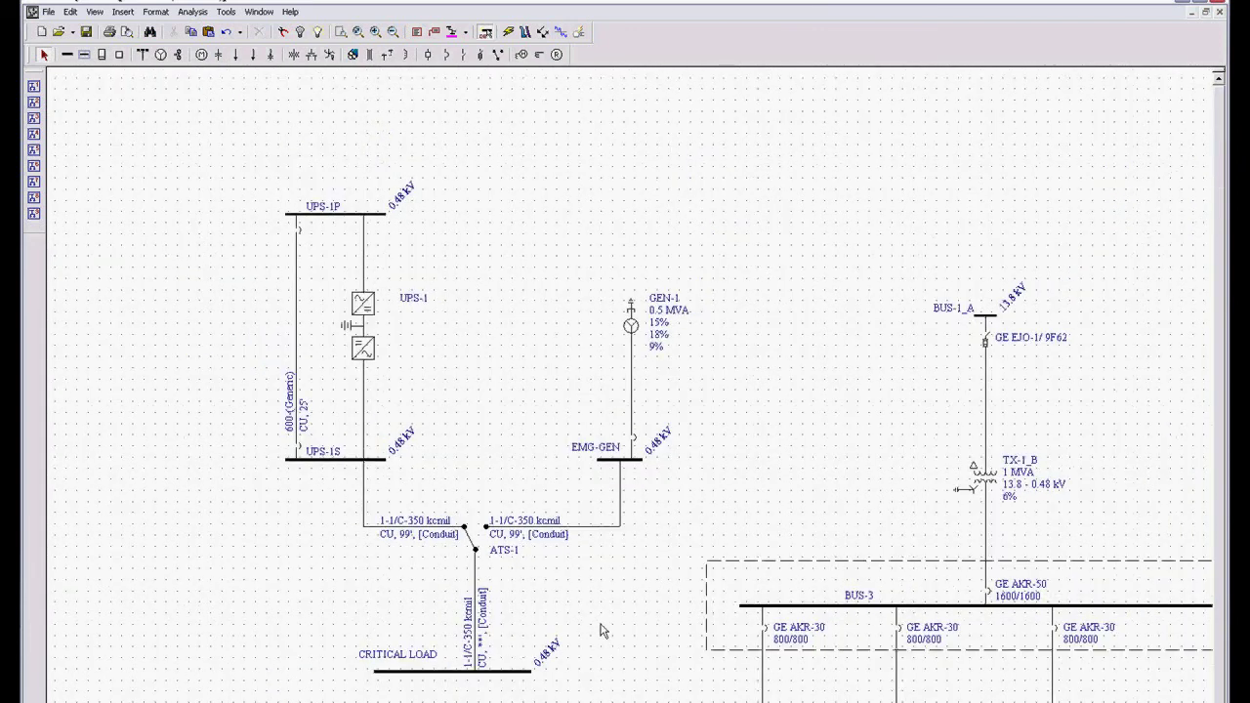
Step: Zoom to fit so the original system and both inserted subsystems are visible
{"action": "left_click", "coordinate": [359, 32]}
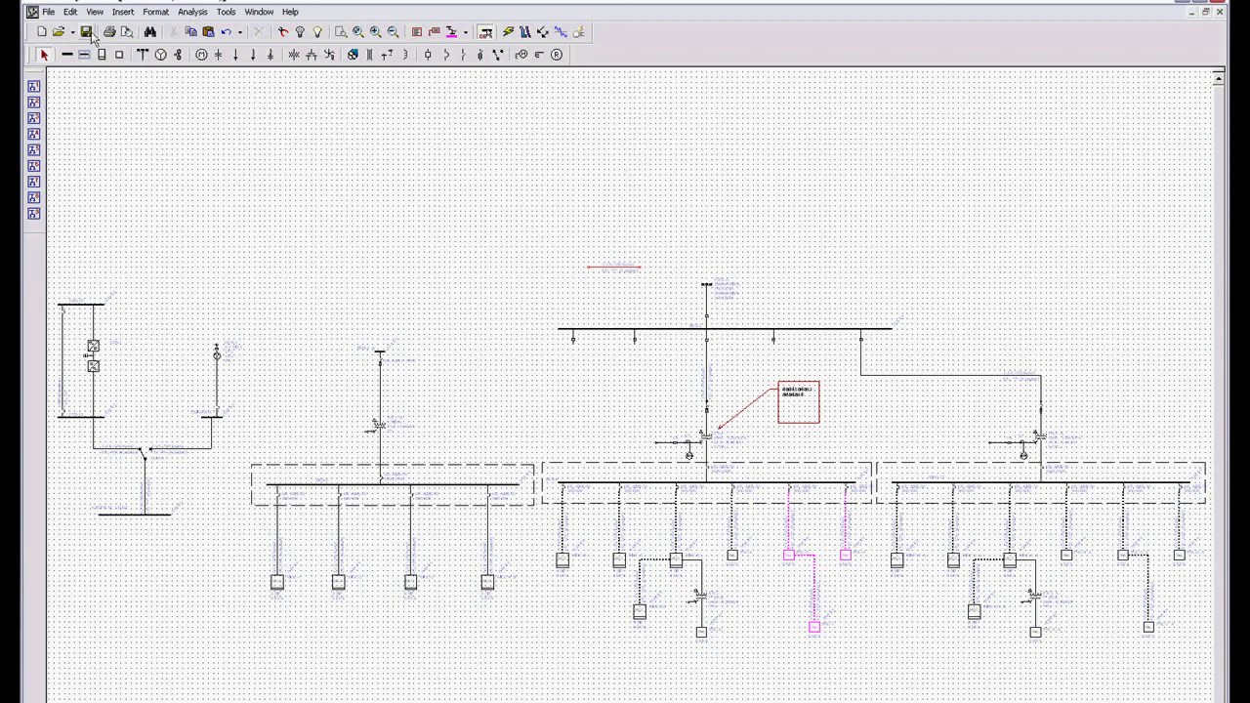
Step: Create a new blank one-line, Oneline2, and tile it vertically beside Oneline1
{"action": "left_click", "coordinate": [49, 12]}
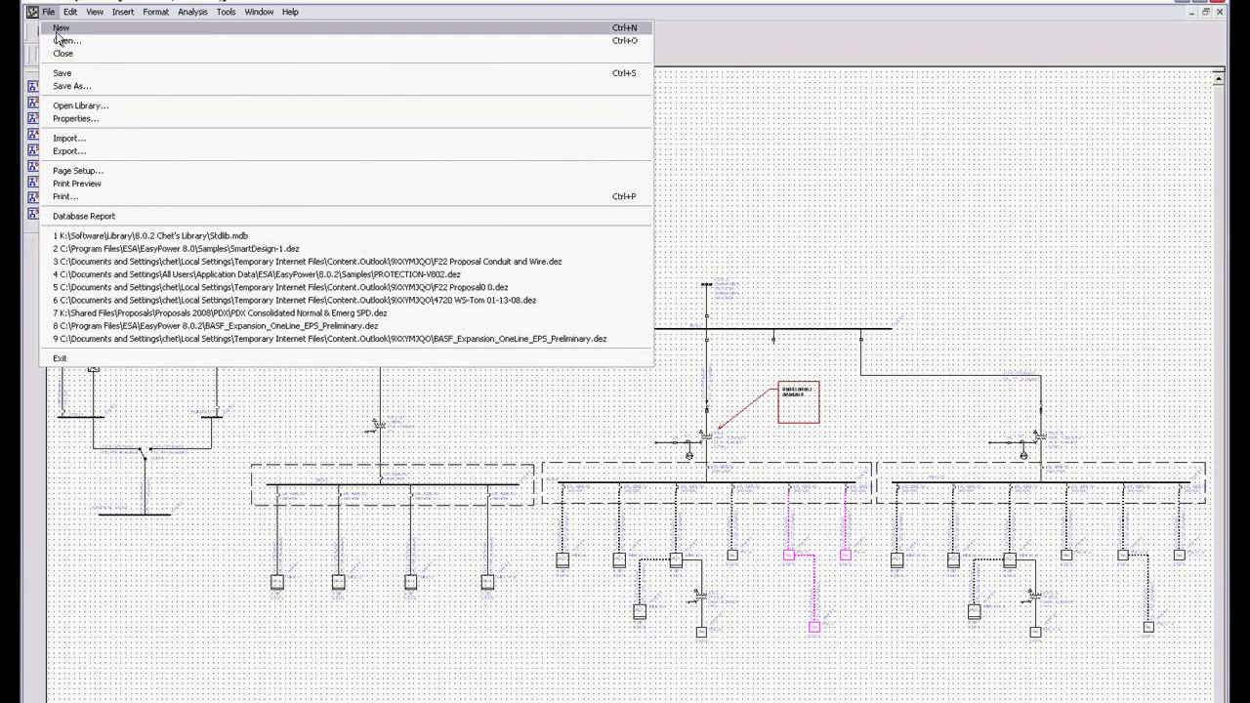
{"action": "left_click", "coordinate": [58, 30]}
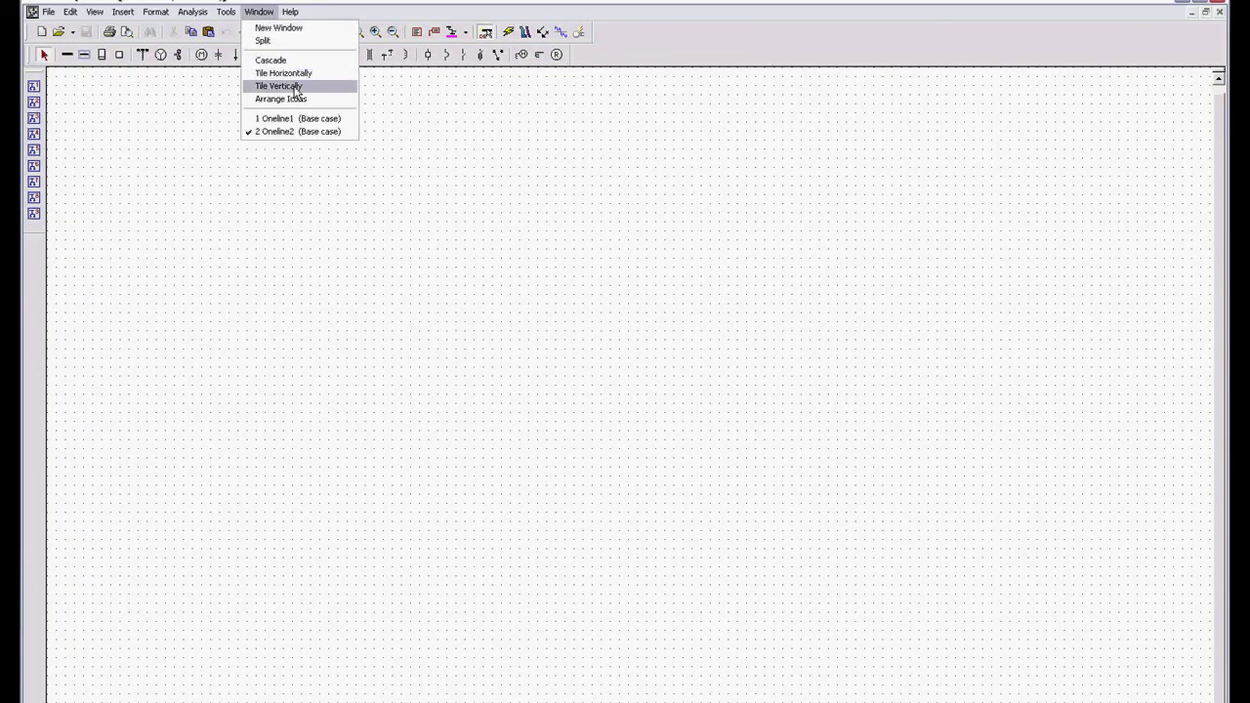
{"action": "left_click", "coordinate": [296, 91]}
Step: Box-select and copy the UPS/generator subsystem in Oneline1
{"action": "left_click", "coordinate": [743, 601]}
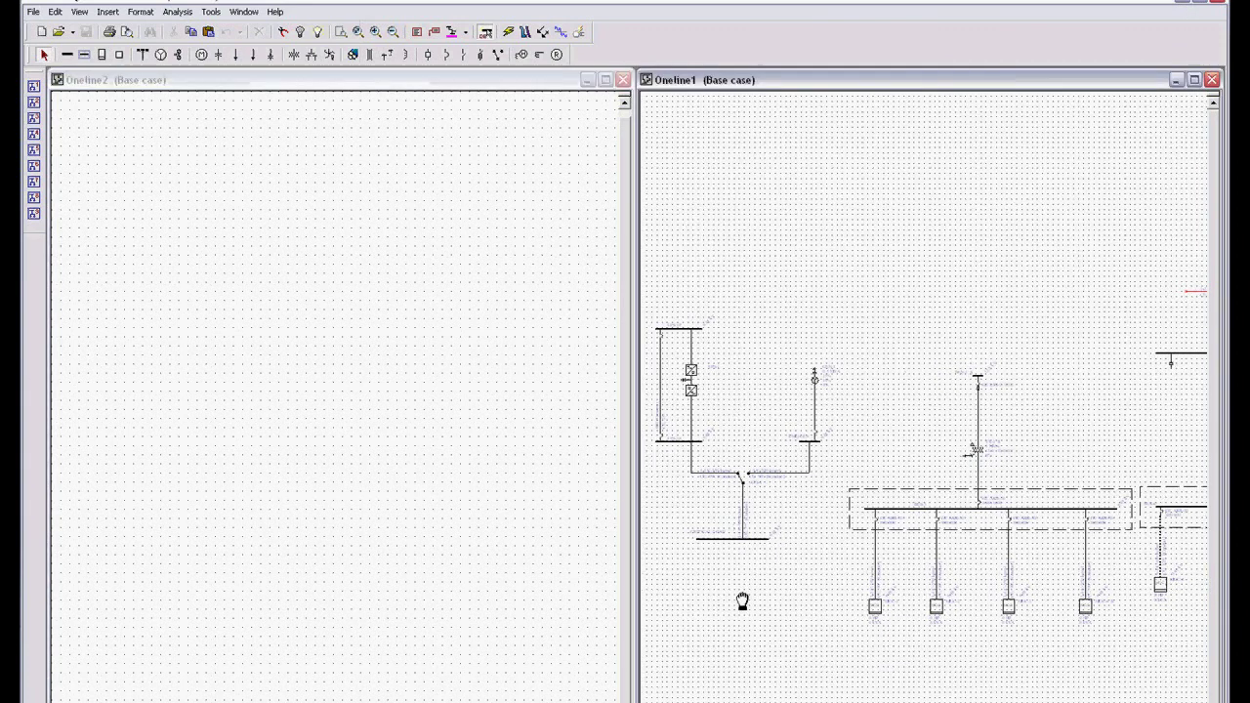
{"action": "left_click_drag", "start_coordinate": [742, 602], "coordinate": [779, 602]}
{"action": "left_click_drag", "start_coordinate": [672, 293], "coordinate": [877, 601]}
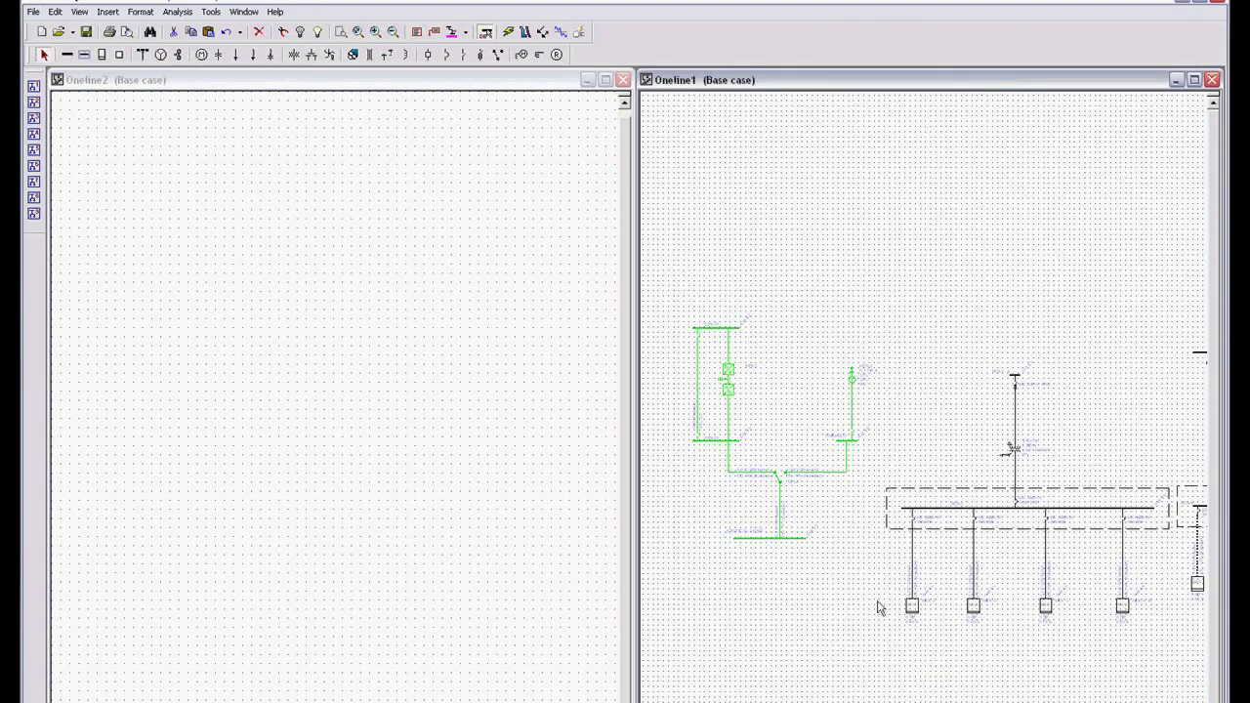
{"action": "right_click", "coordinate": [752, 595]}
{"action": "left_click", "coordinate": [772, 603]}
Step: Paste the copied UPS/generator subsystem into Oneline2
{"action": "left_click", "coordinate": [293, 453]}
{"action": "right_click", "coordinate": [295, 457]}
{"action": "left_click", "coordinate": [308, 478]}
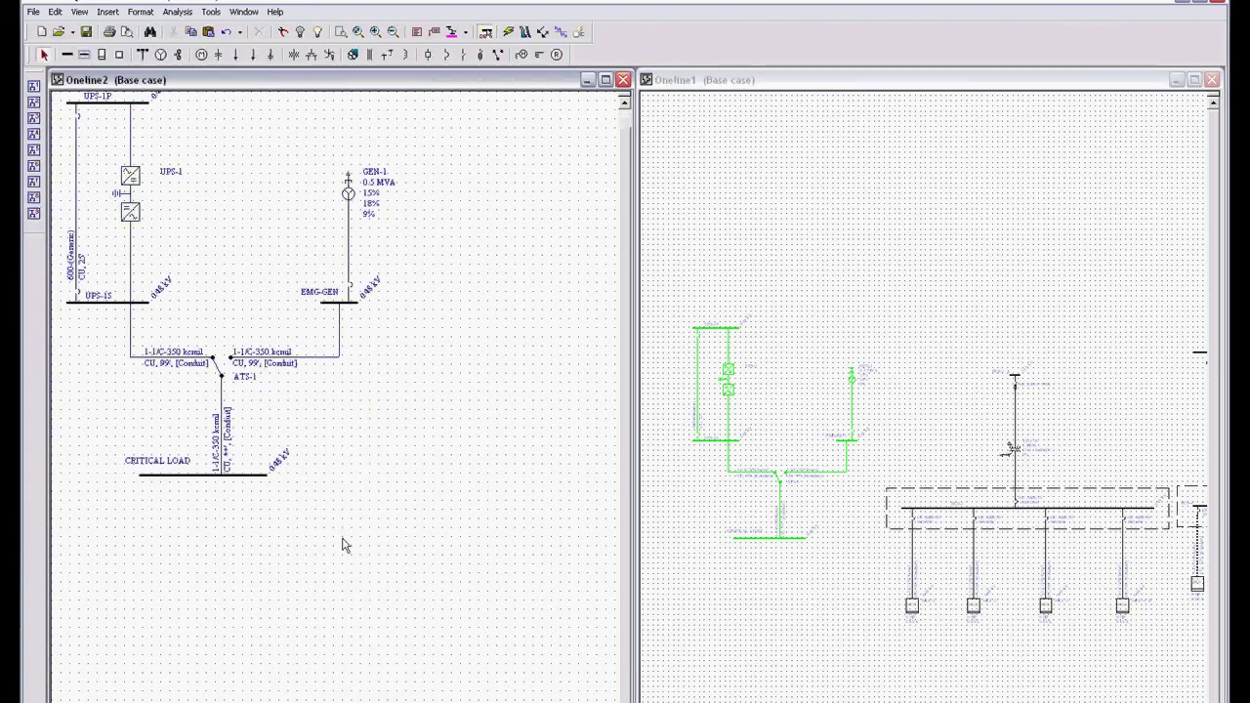